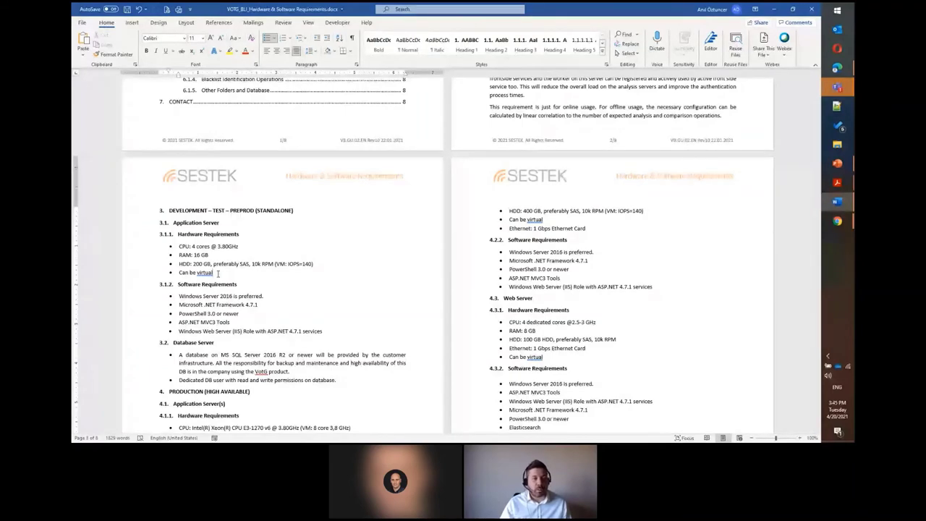
Review the hardware and software requirements for the standalone and high-availability production servers in the document
scroll(217, 275, down, 1)
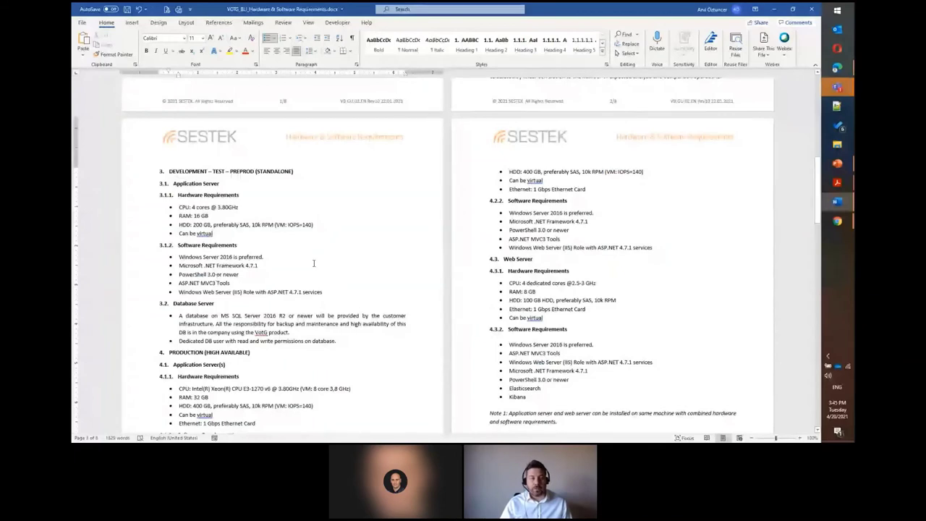
scroll(316, 256, down, 2)
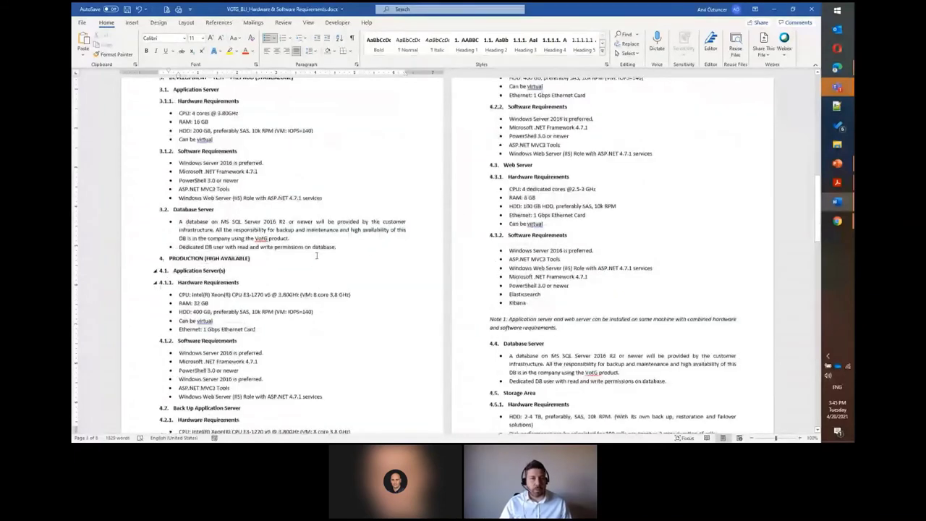
scroll(316, 255, down, 1)
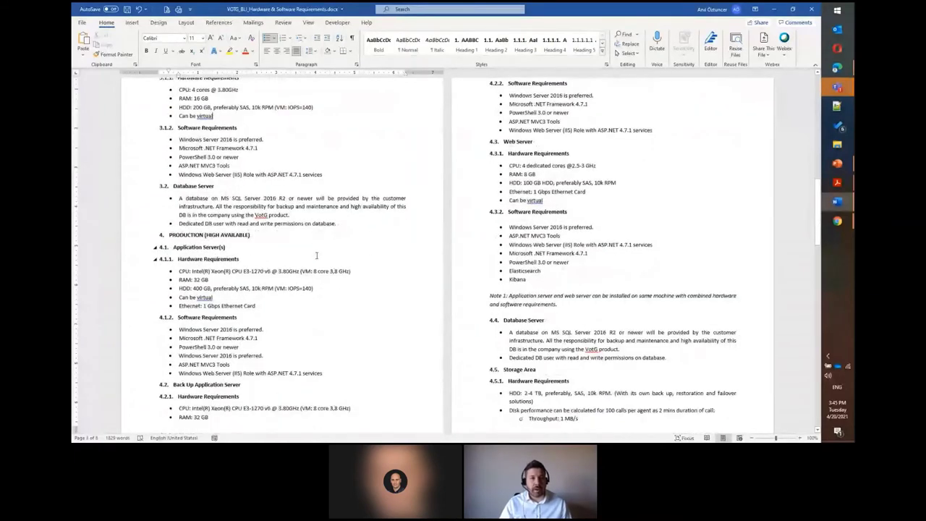
scroll(316, 256, up, 1)
scroll(476, 274, up, 1)
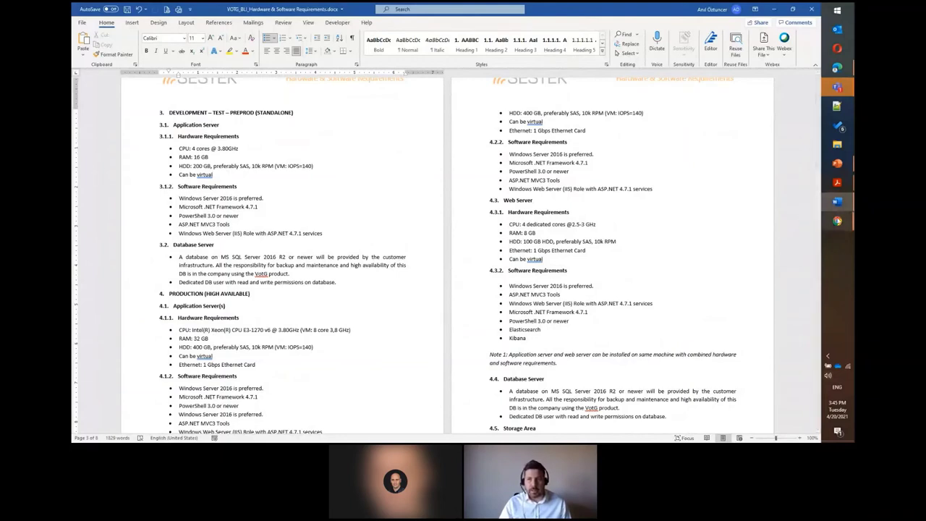
Switch to the Sestek Voice Biometrics site in Edge and list all users without any search filters
mouse_move(837, 221)
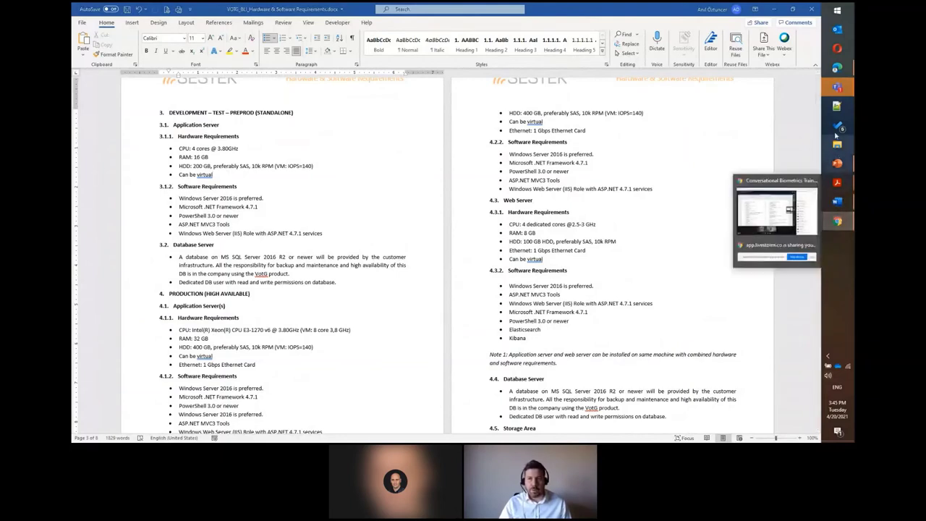
click(837, 68)
click(269, 182)
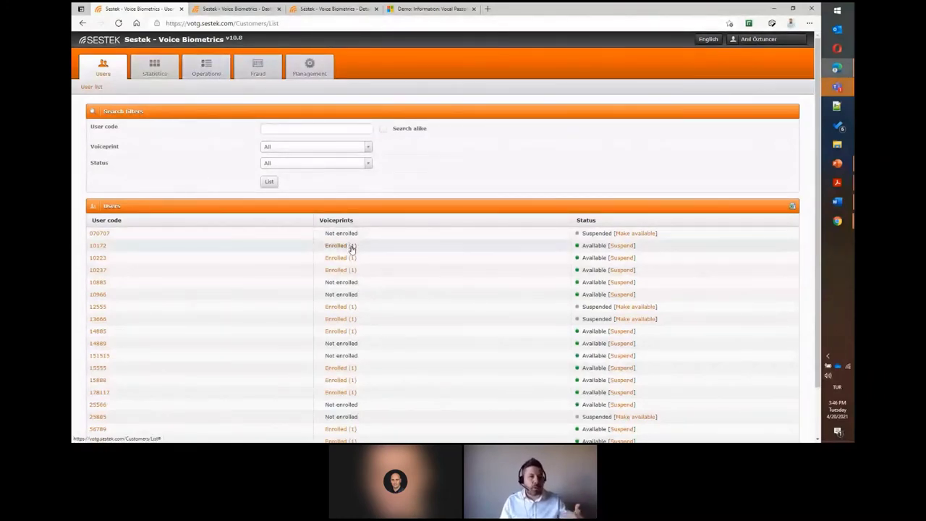
Generate the enrollment statistics report for the last quarter
key(ctrl+Tab)
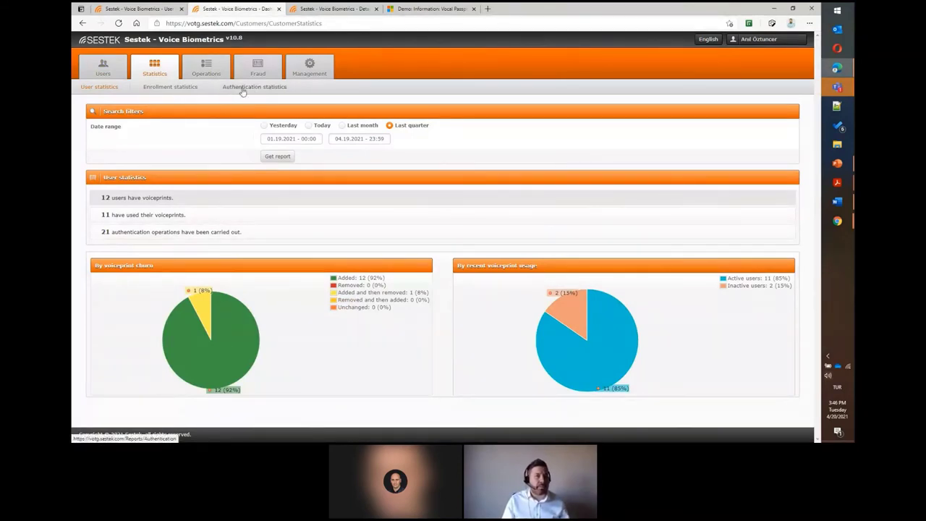
click(160, 88)
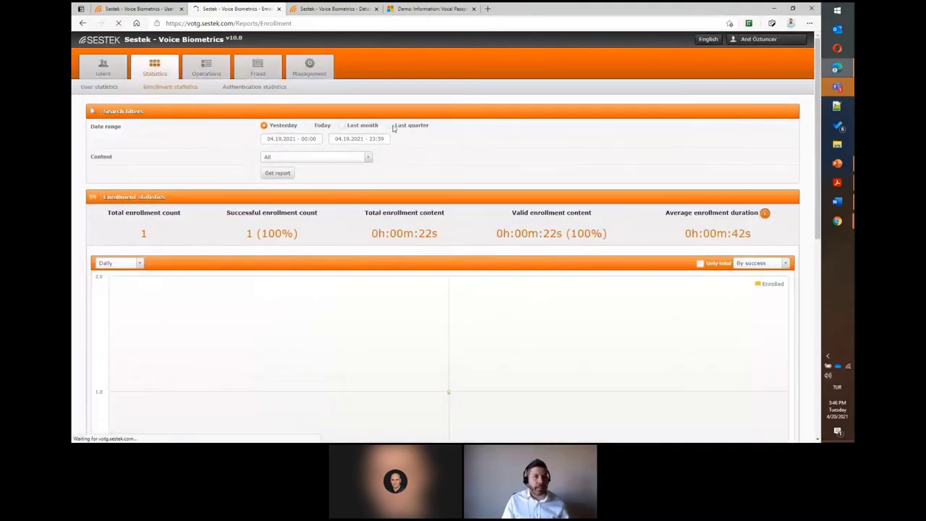
click(390, 125)
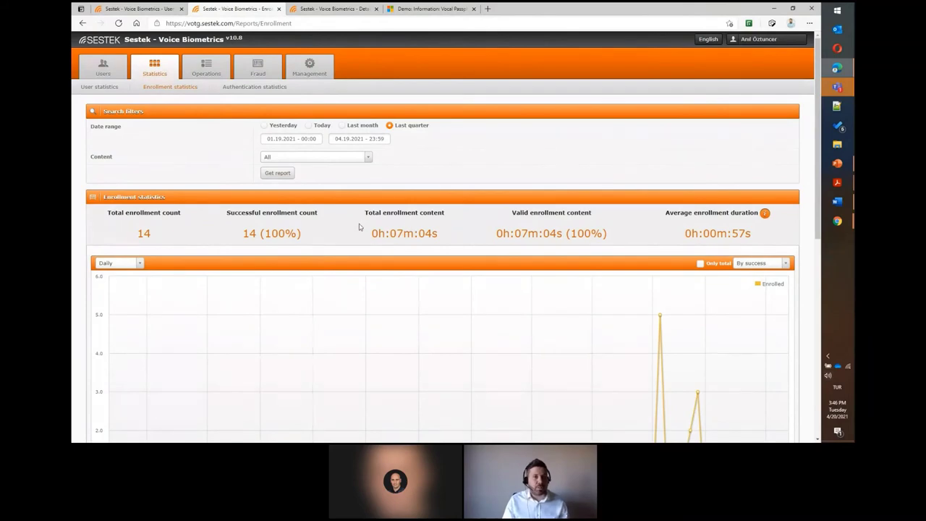
Examine the daily enrollment chart and the pie charts by success, content verification and content
scroll(357, 226, down, 2)
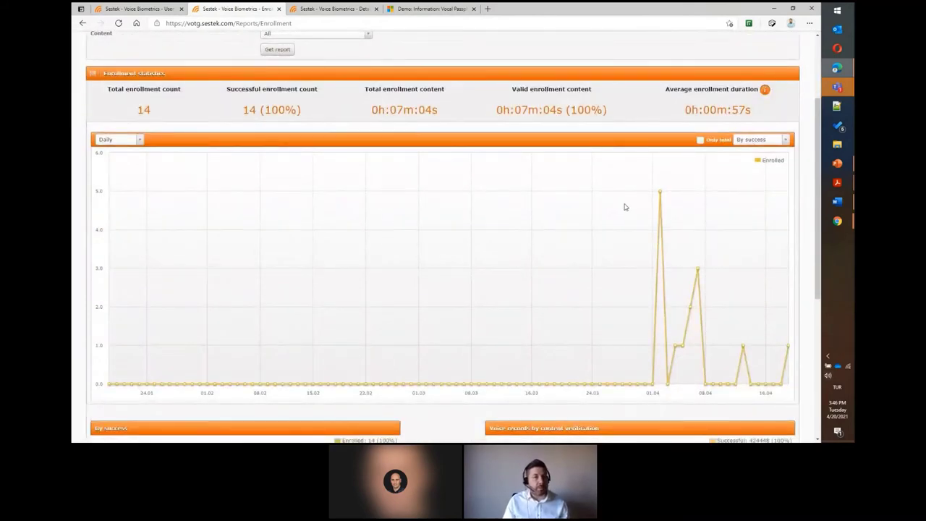
scroll(416, 243, down, 4)
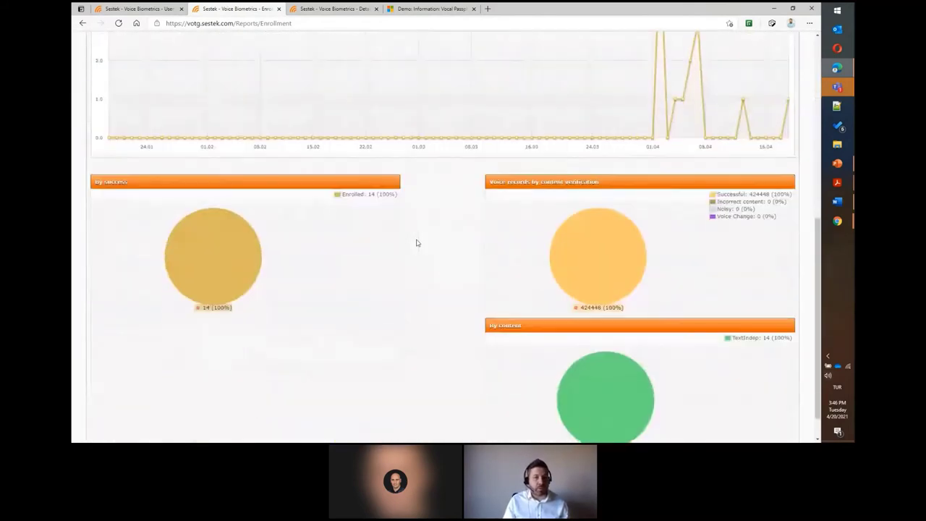
mouse_move(716, 208)
mouse_down()
mouse_move(747, 217)
mouse_move(716, 201)
mouse_up()
click(733, 210)
click(758, 211)
click(716, 201)
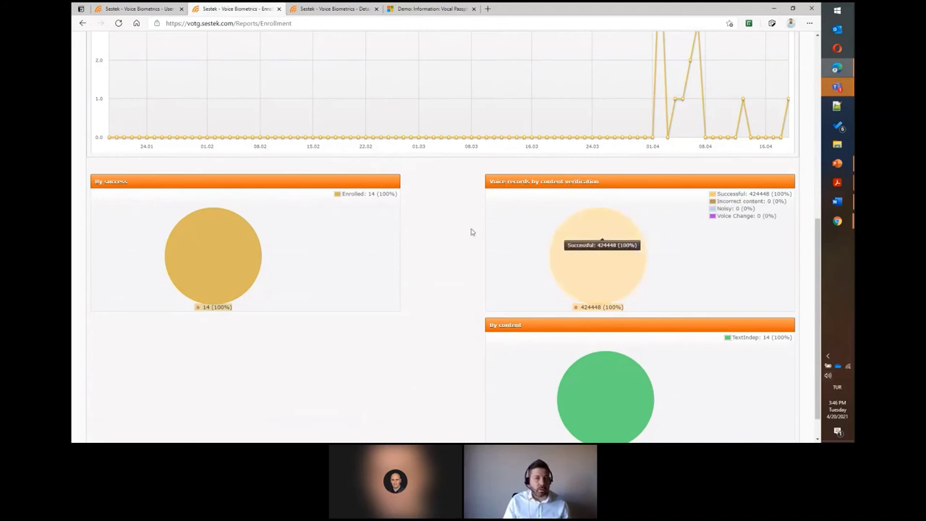
scroll(573, 329, up, 3)
scroll(569, 317, up, 3)
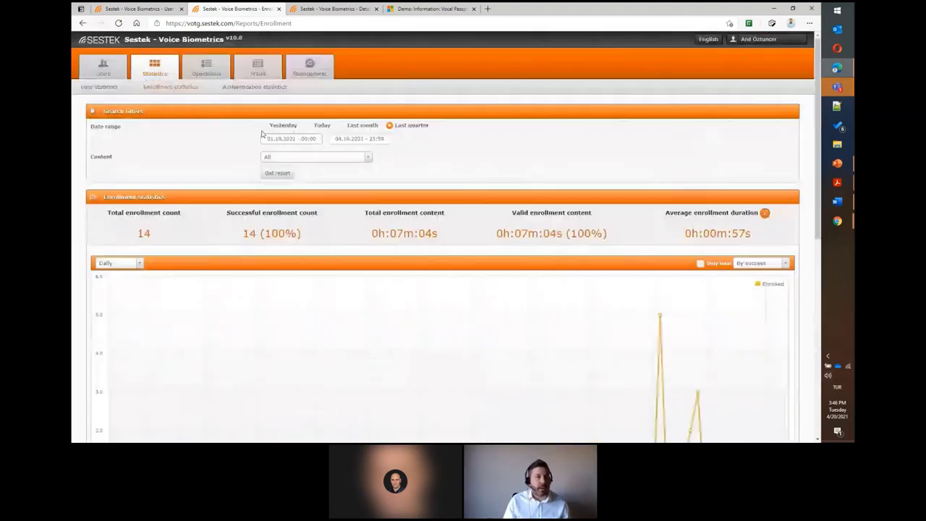
Generate the authentication statistics report for the last quarter and review its counts and charts
click(259, 88)
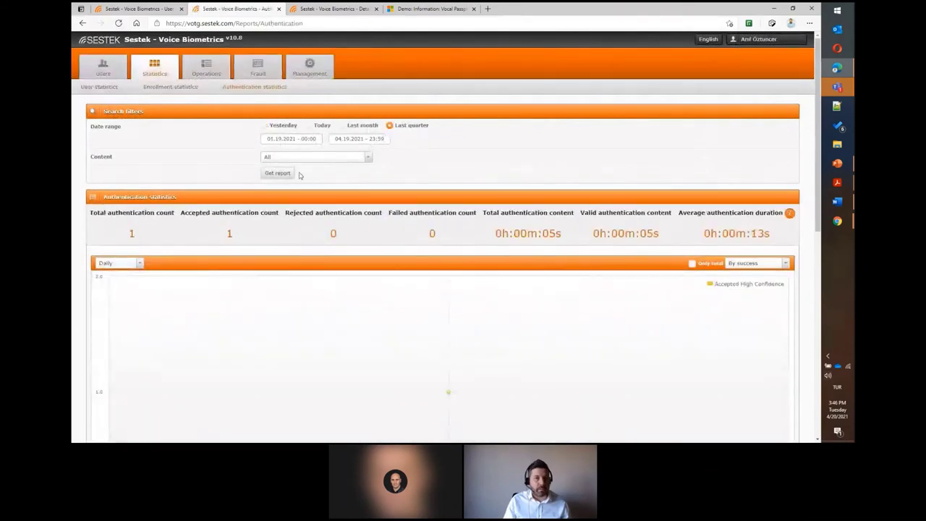
click(284, 175)
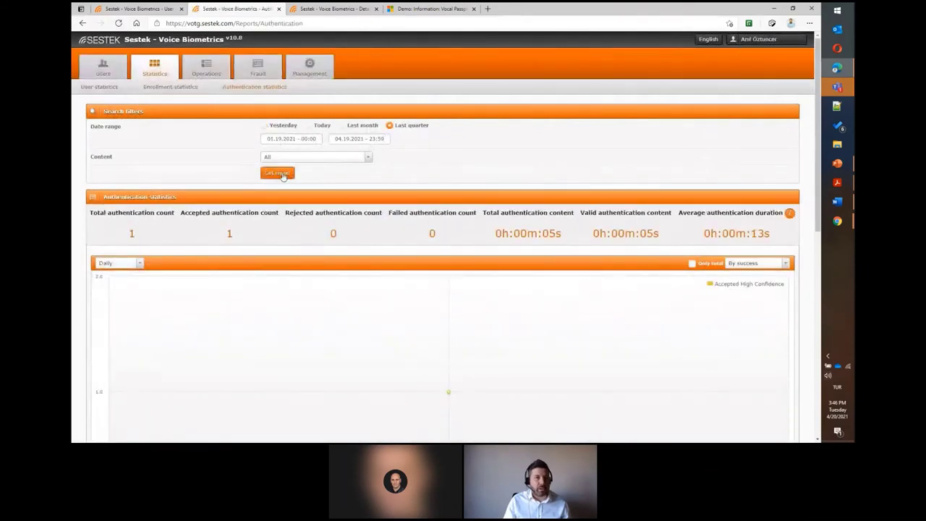
double_click(137, 236)
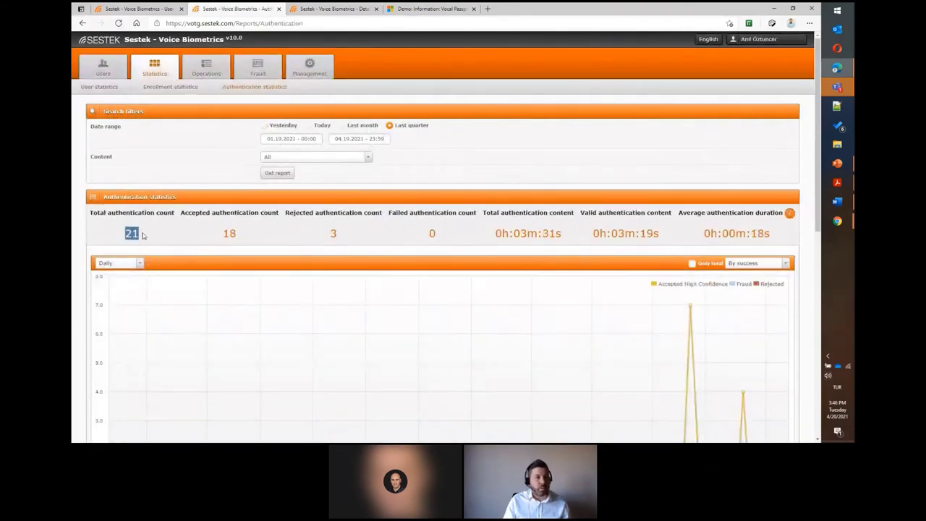
click(144, 235)
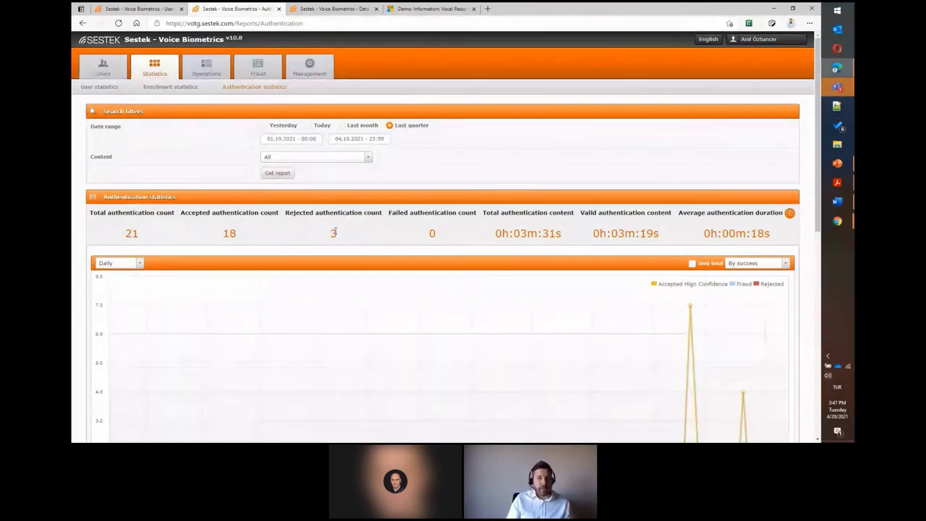
scroll(425, 334, down, 3)
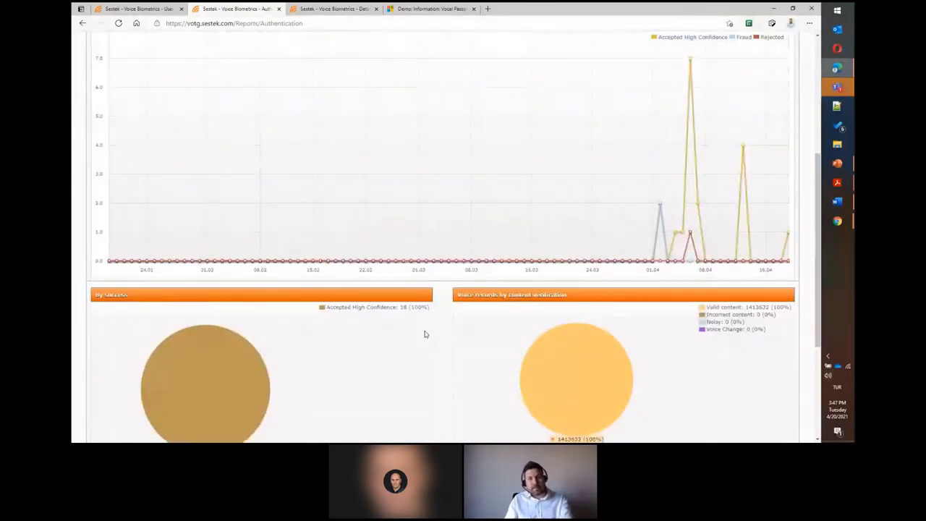
scroll(426, 334, down, 3)
scroll(425, 334, up, 8)
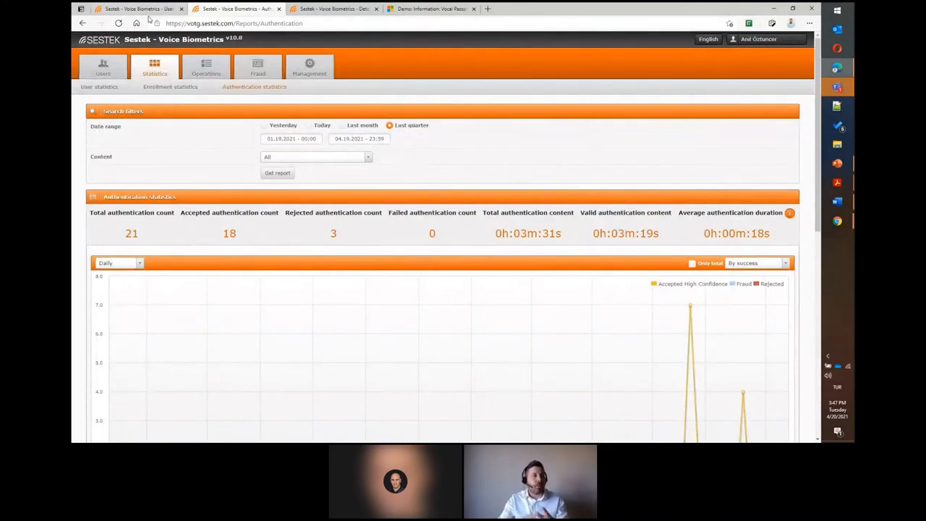
Search the user list for the second listed user by entering that person's user code
click(144, 10)
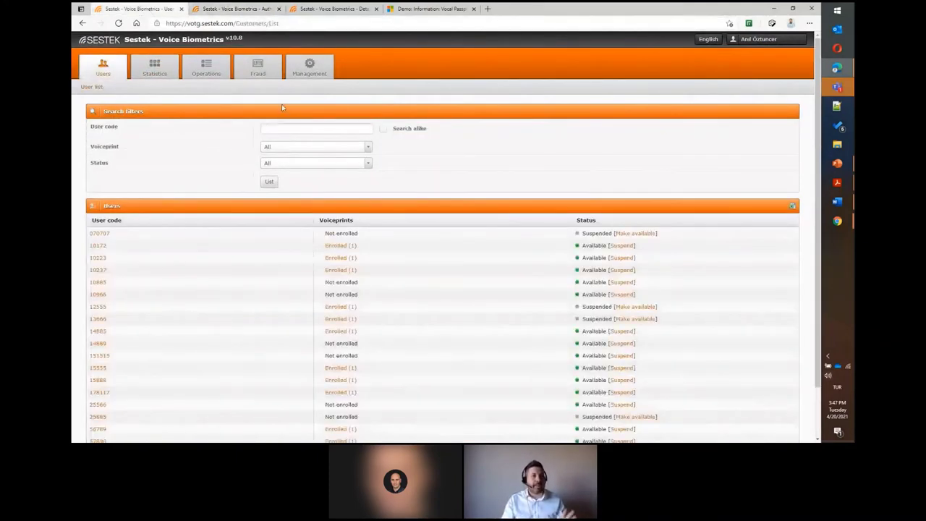
text(10172)
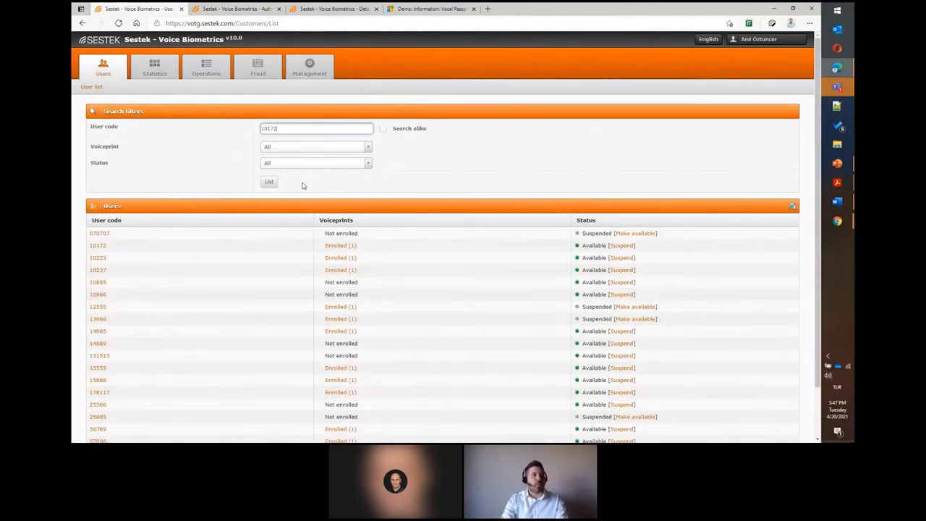
key(Return)
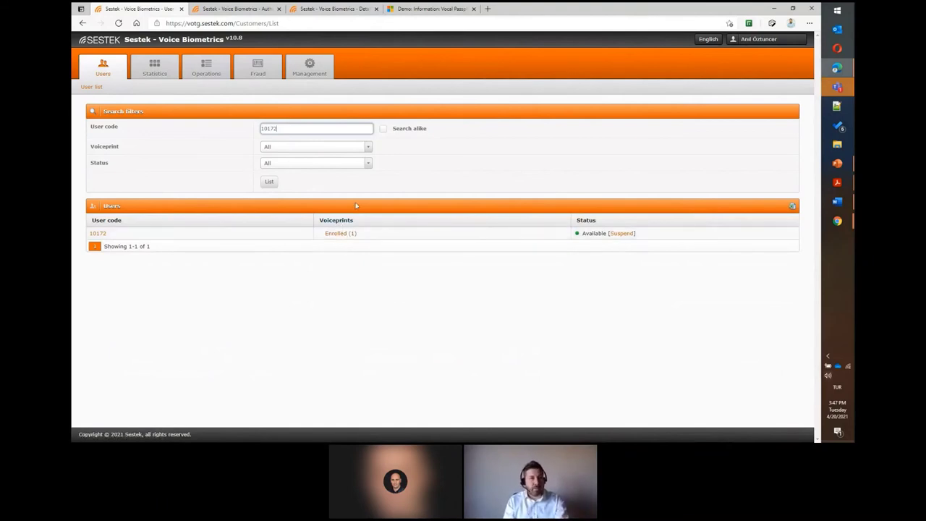
Show the found user's enrolled signatures, play the first TextIndep recording, and close the player and the signature details
click(343, 237)
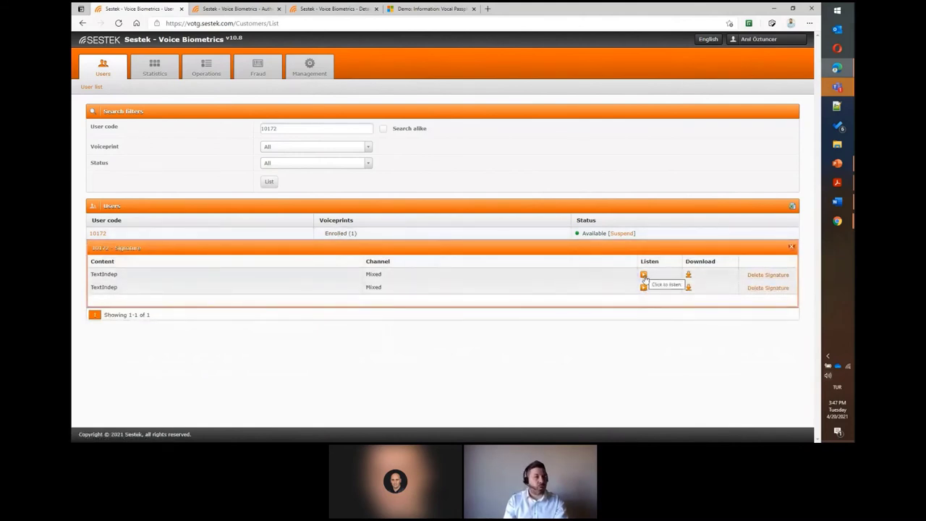
click(644, 276)
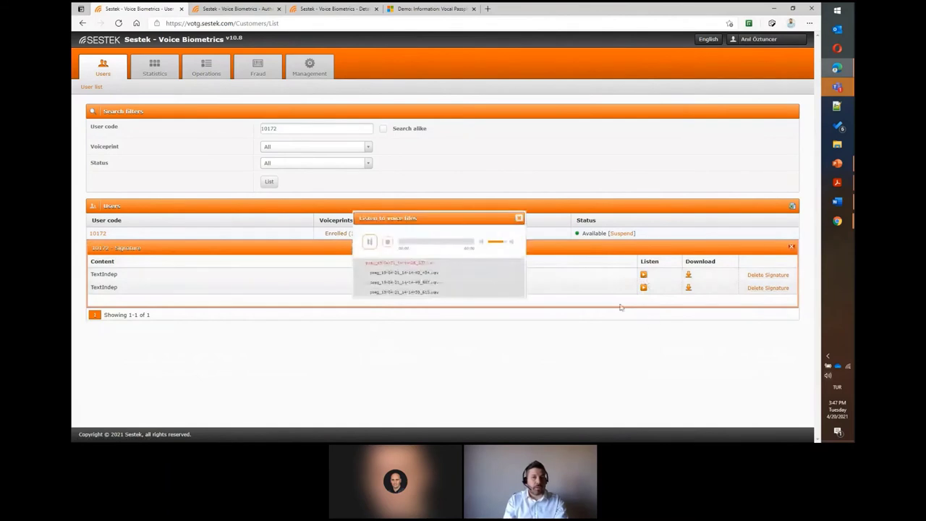
click(519, 217)
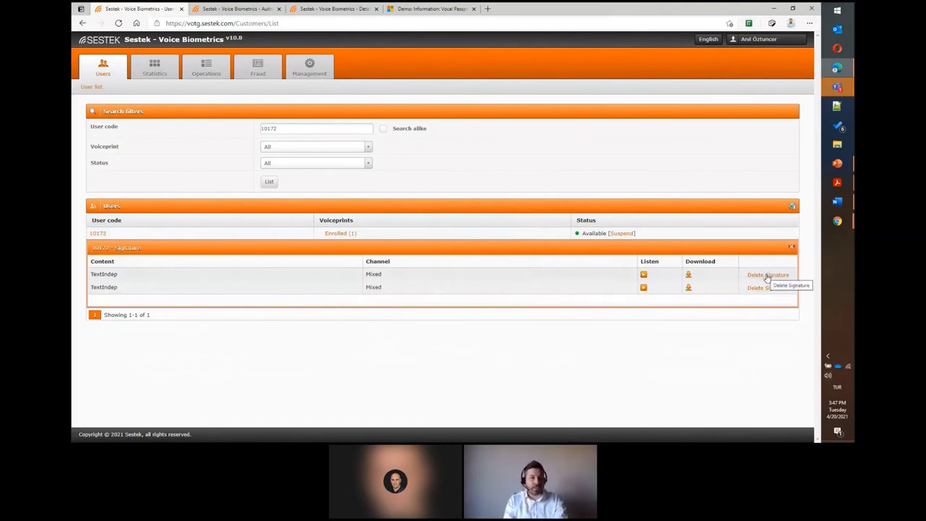
click(791, 248)
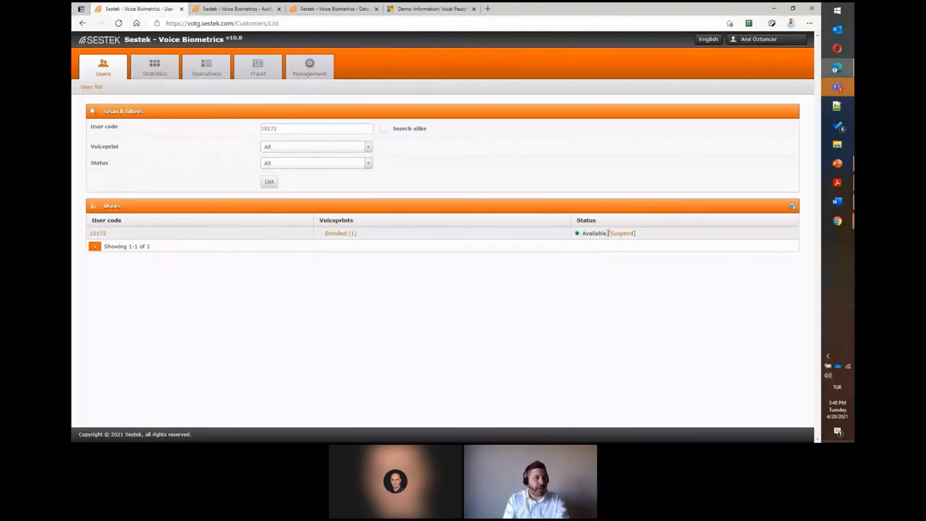
Suspend the found user and make the same user available again
drag(608, 232, 584, 233)
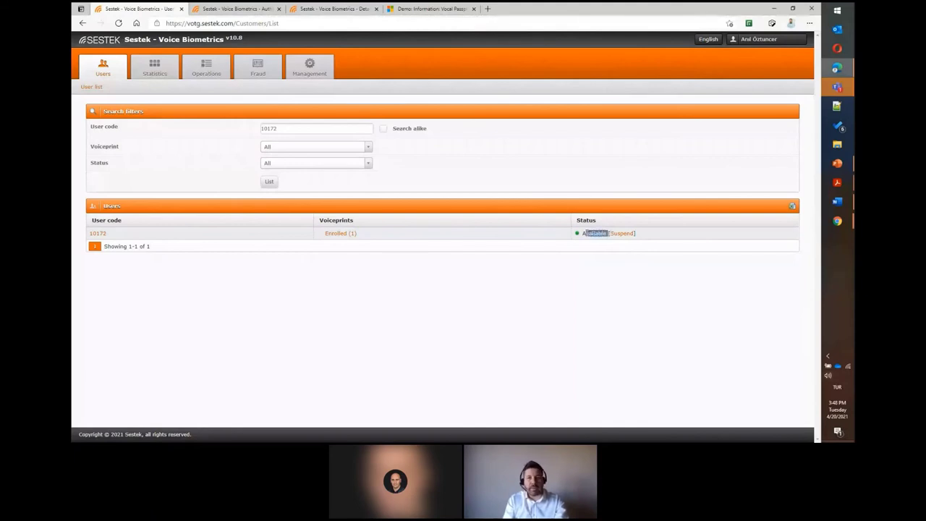
click(590, 233)
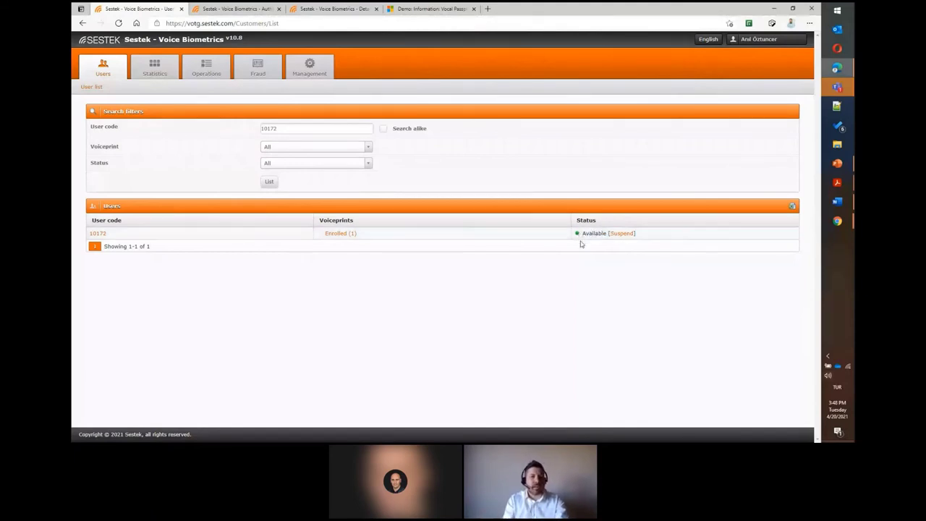
click(621, 233)
click(630, 233)
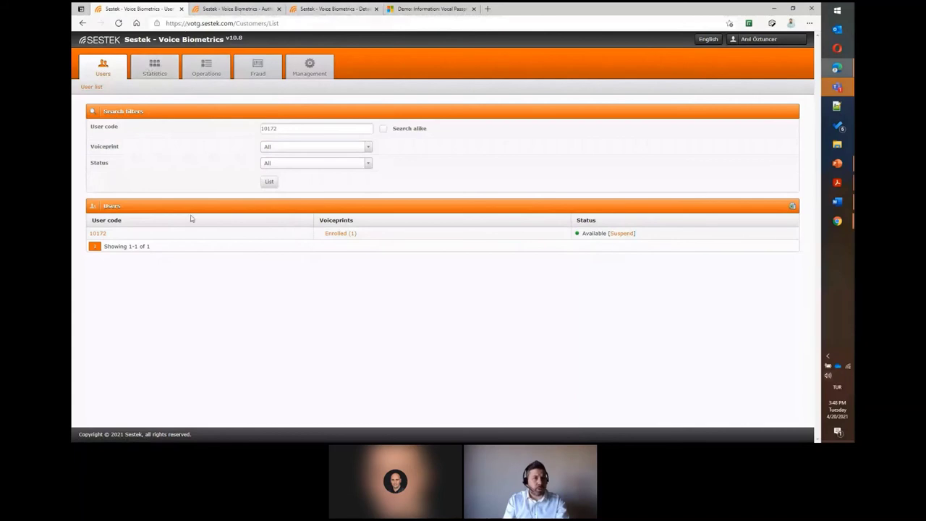
Open the operation list for the last quarter and examine the enrollment and authentication transactions with their results
click(241, 10)
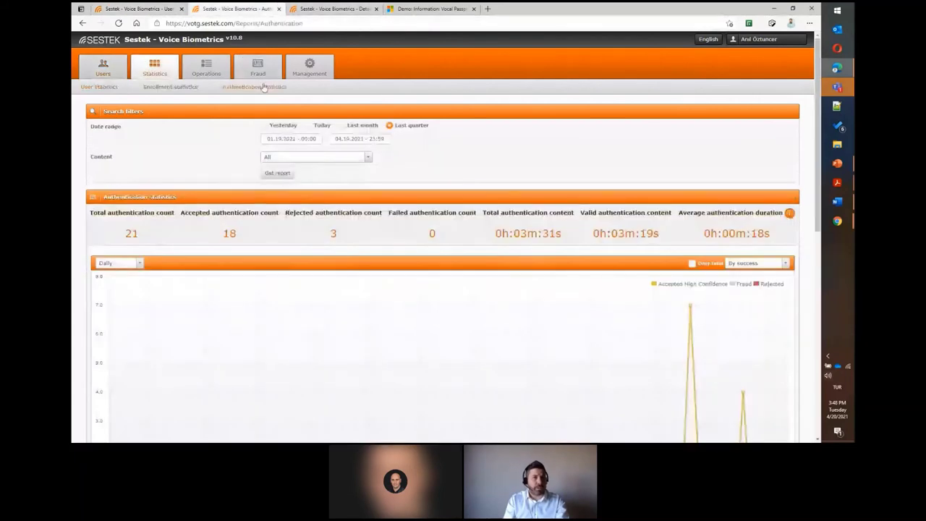
click(307, 10)
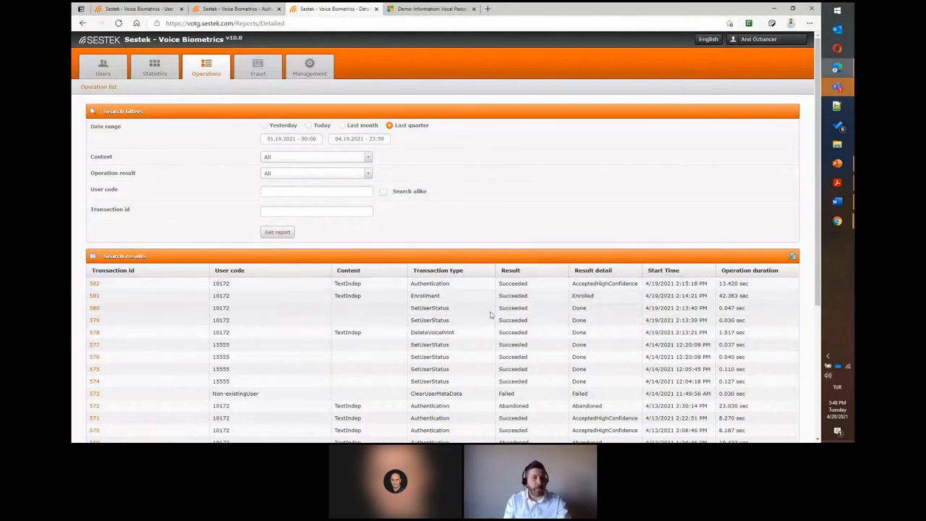
double_click(425, 295)
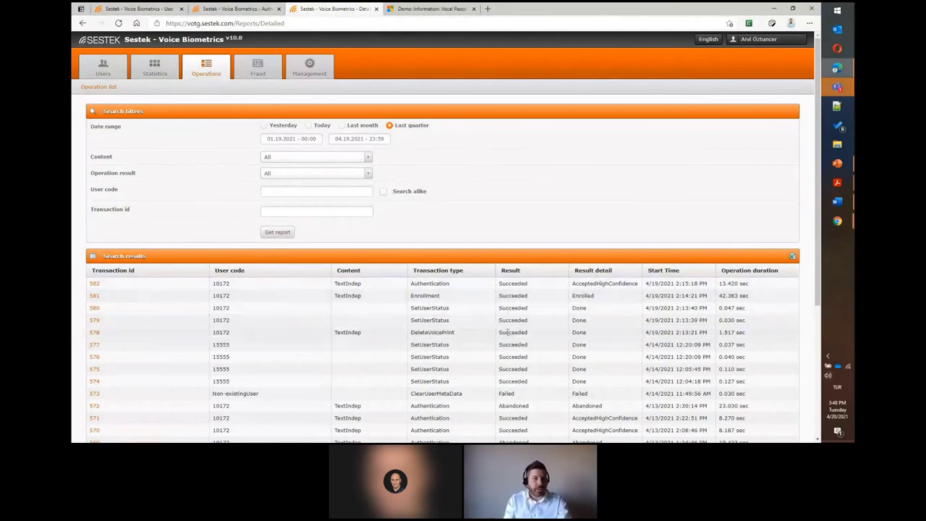
scroll(508, 332, down, 1)
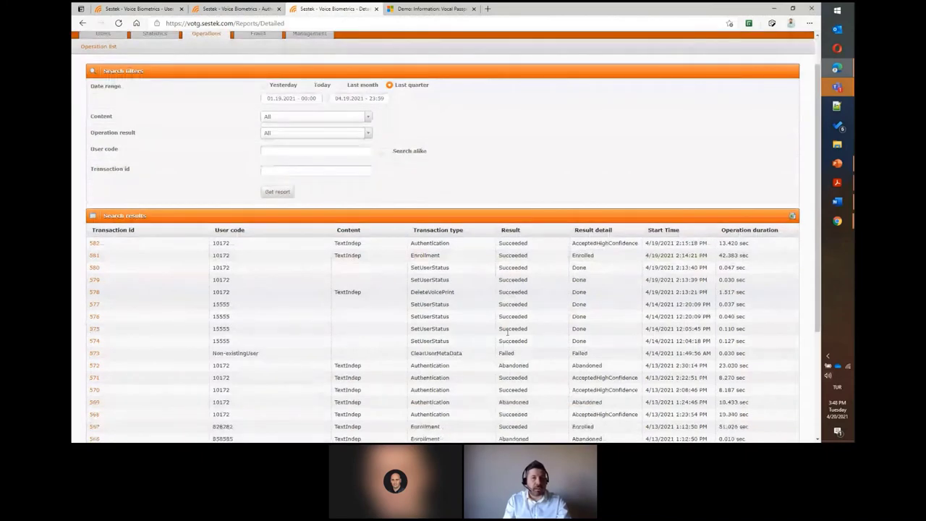
scroll(508, 332, down, 2)
click(441, 173)
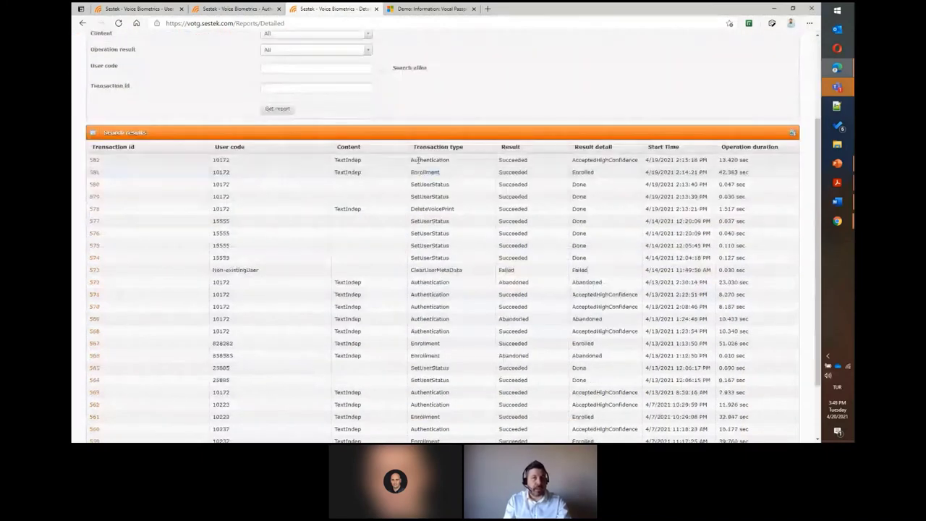
drag(417, 160, 528, 160)
click(450, 329)
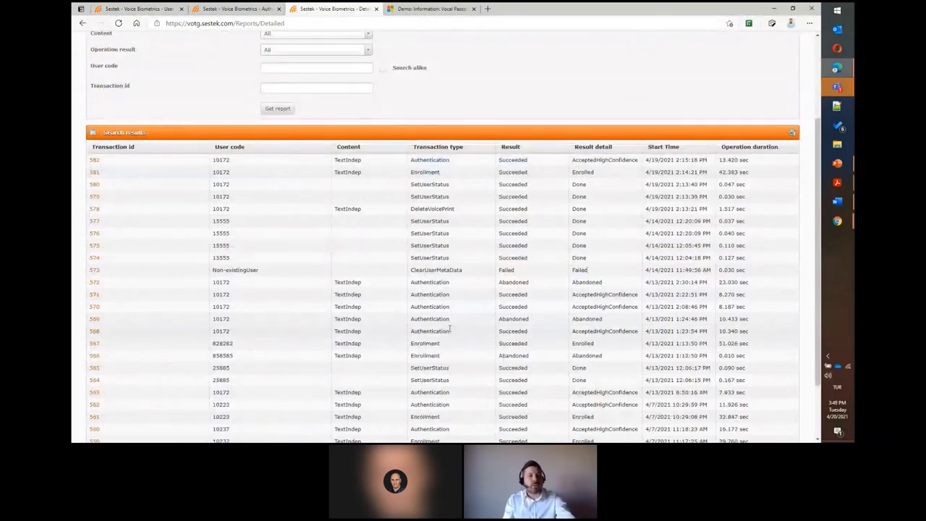
Open the details of the topmost authentication transaction and examine its operations alongside the rest of the transaction list
scroll(449, 329, up, 1)
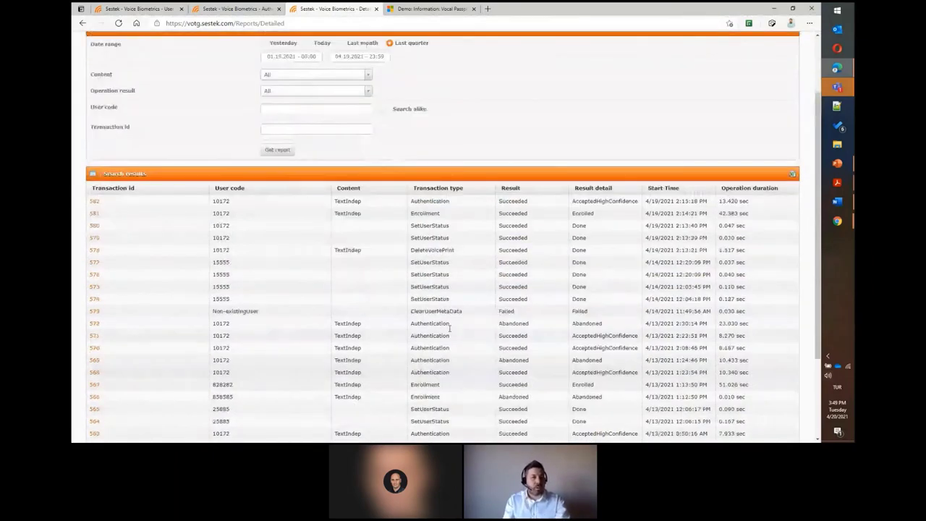
scroll(340, 329, up, 2)
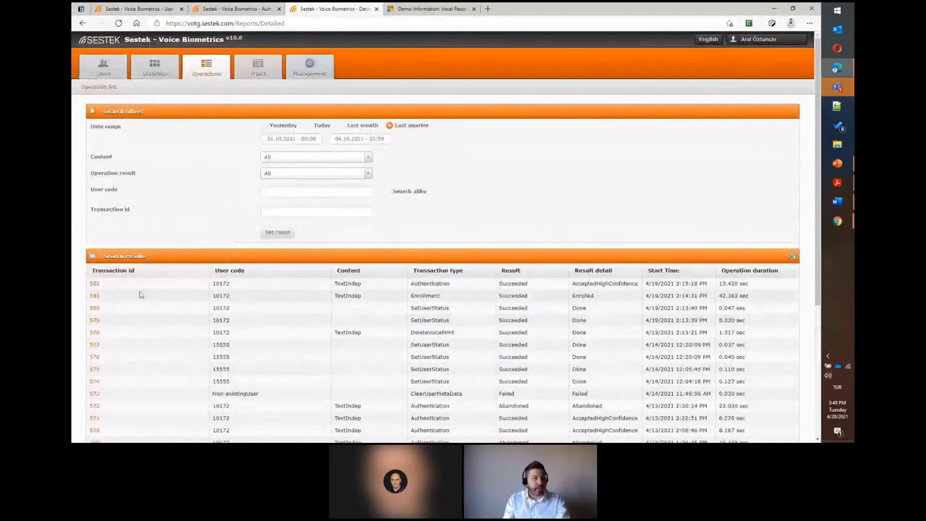
click(95, 283)
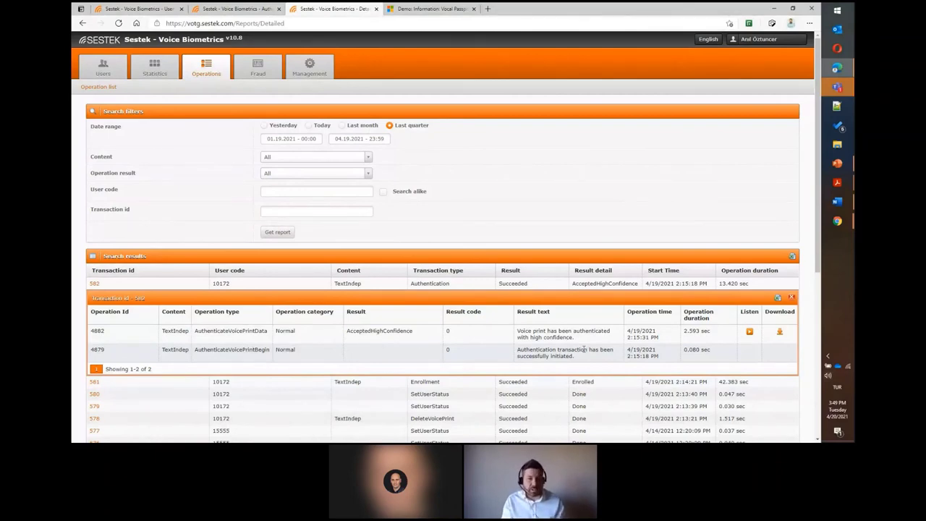
scroll(583, 349, down, 3)
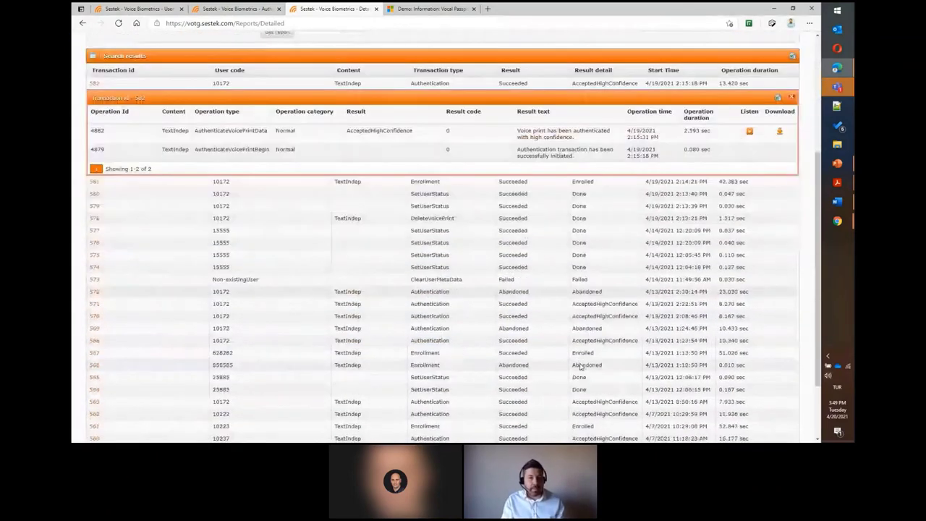
scroll(581, 367, down, 2)
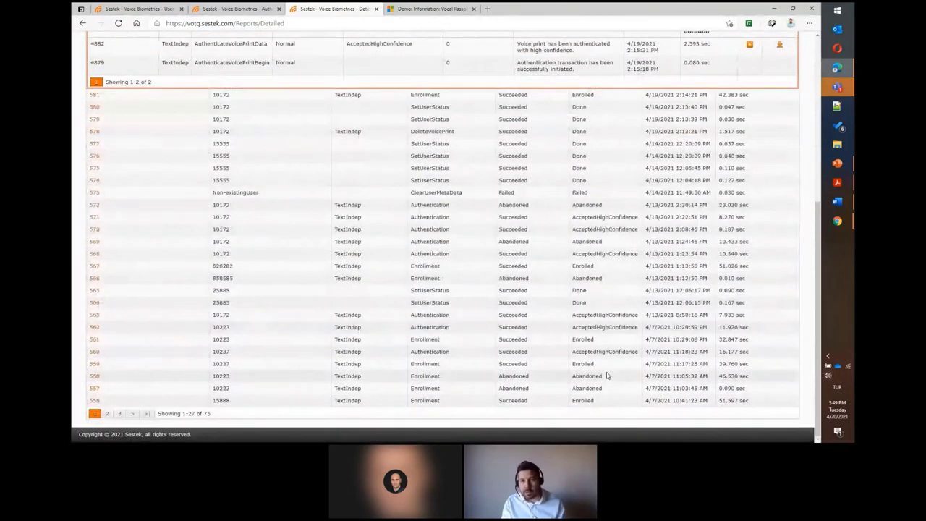
scroll(606, 375, up, 4)
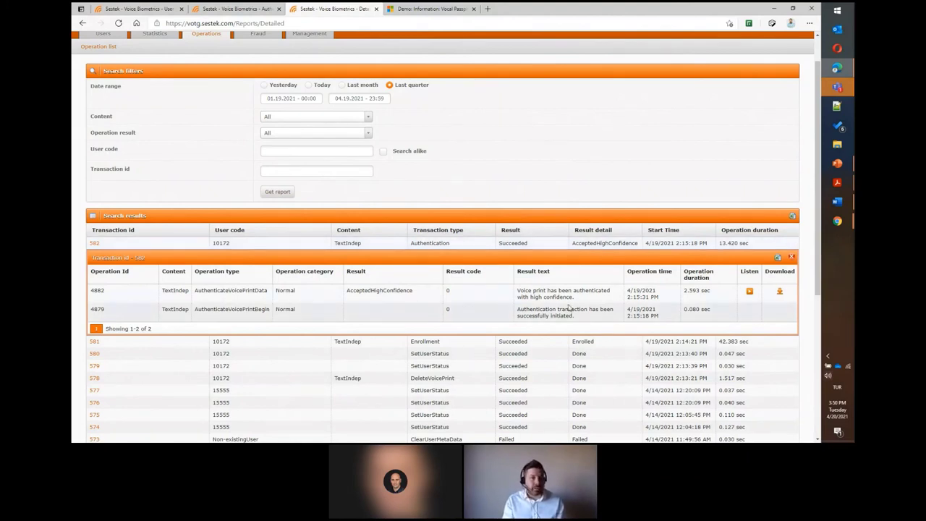
scroll(574, 287, up, 1)
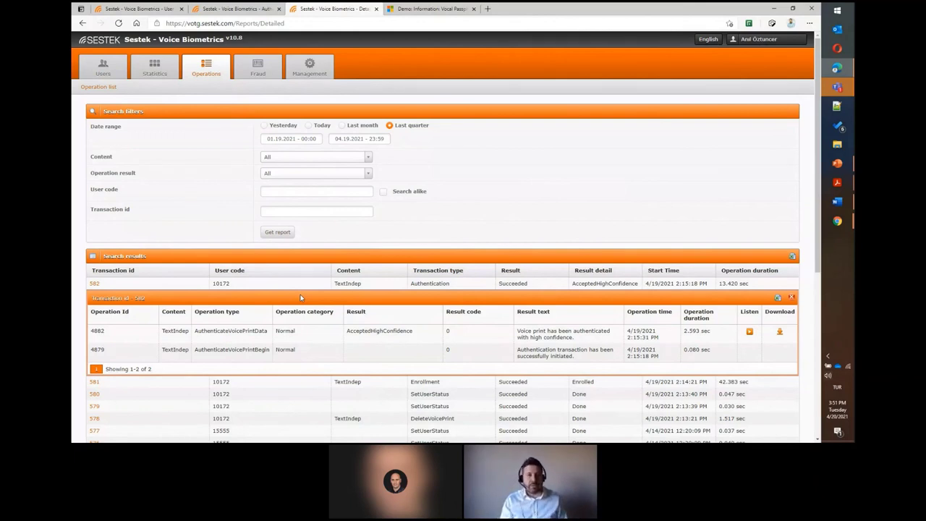
Generate the operation report for today and highlight the type and result of the newest authentication transaction
click(308, 125)
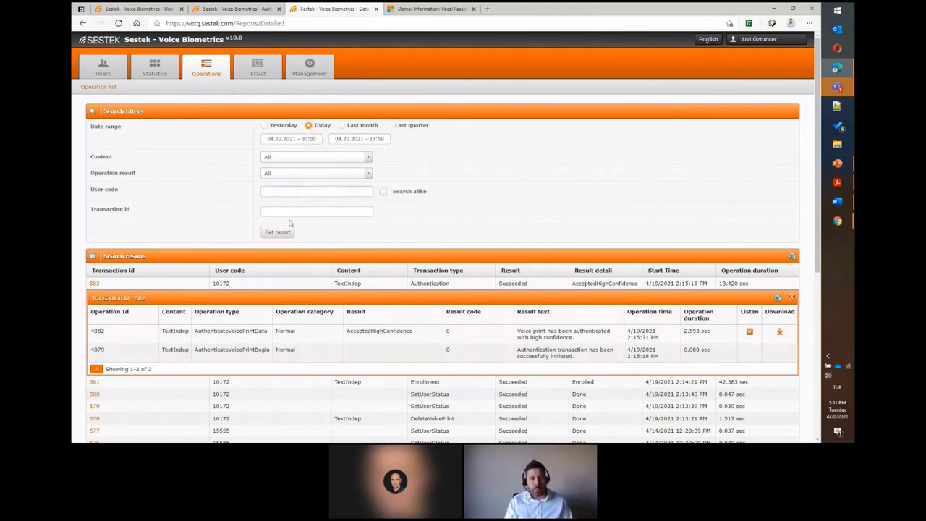
click(279, 233)
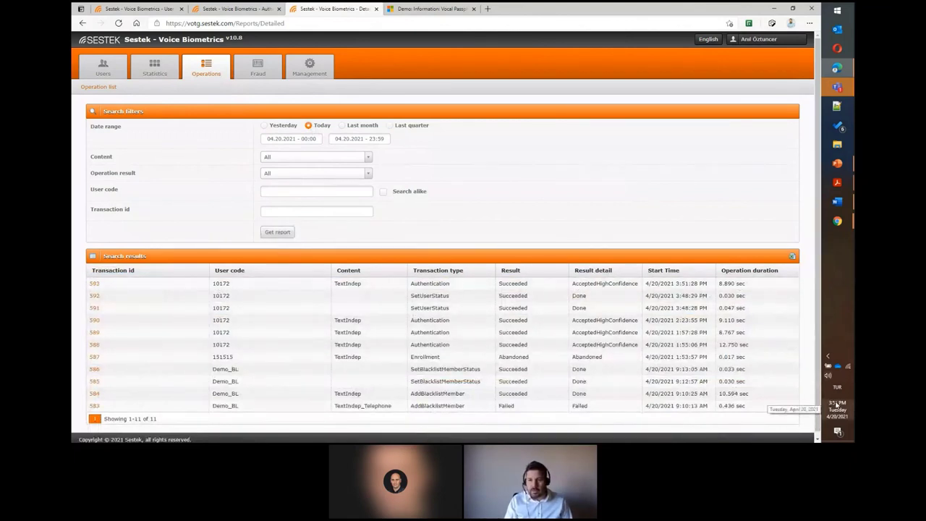
drag(447, 283, 612, 284)
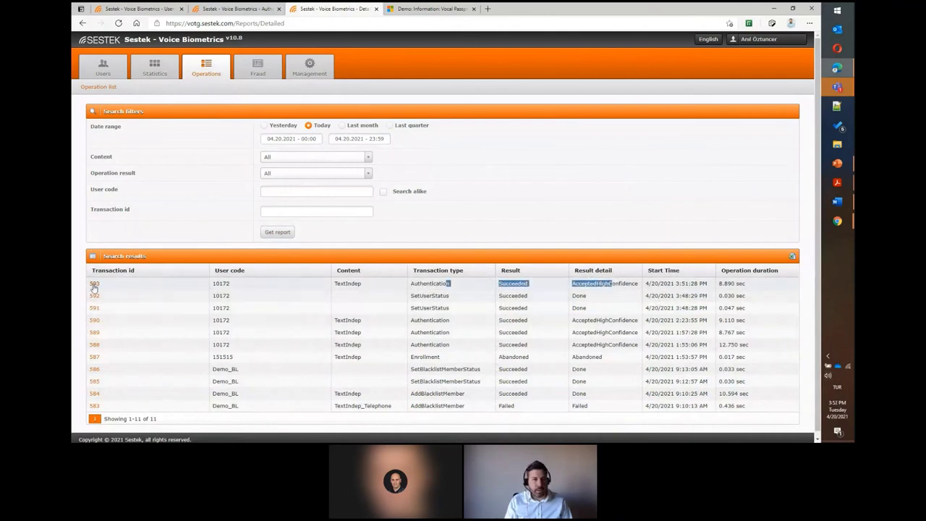
Open the details of today's newest authentication transaction and review its user code and result text
click(94, 285)
drag(214, 284, 230, 285)
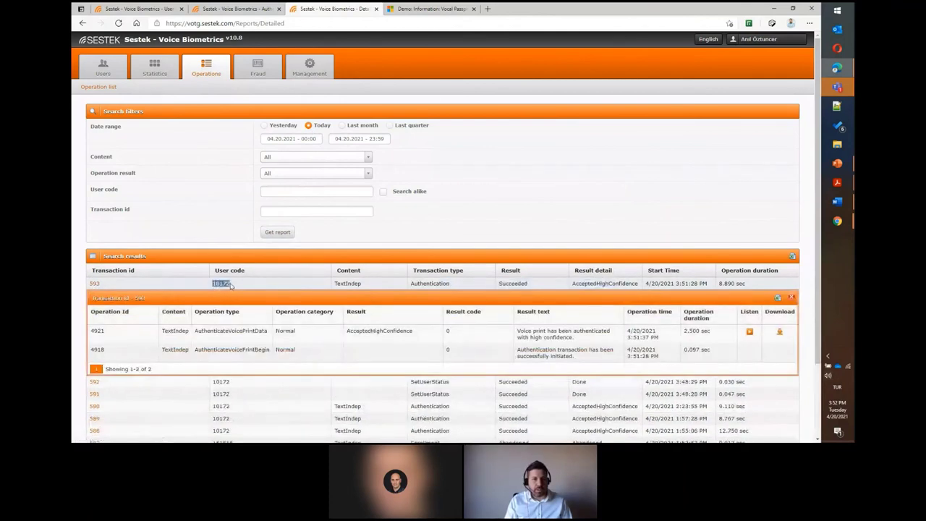
click(230, 285)
drag(575, 338, 517, 331)
click(519, 331)
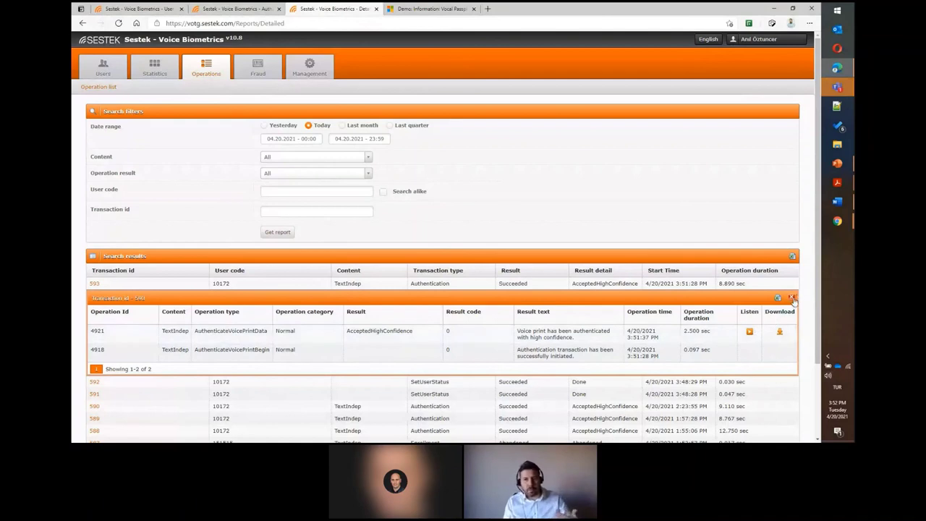
Play the voice recording of the AuthenticateVoicePrintData operation, and close the player and the transaction details
click(749, 332)
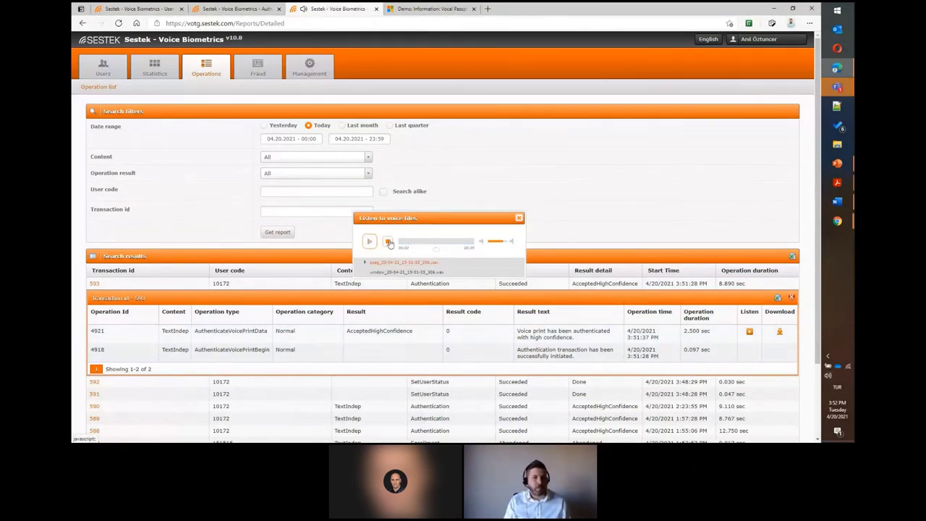
click(518, 218)
click(791, 297)
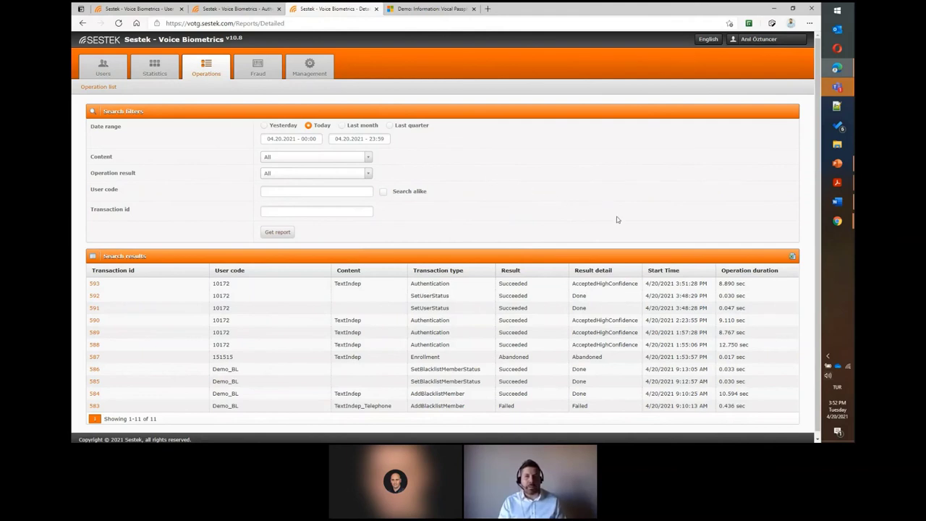
Switch to the Livestorm sharing notice in Chrome and stop sharing the screen
mouse_move(837, 221)
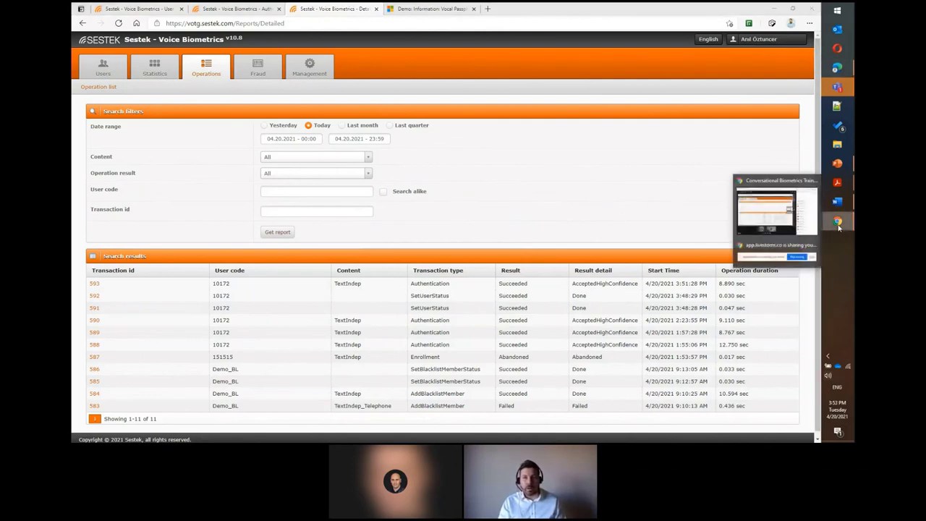
click(774, 253)
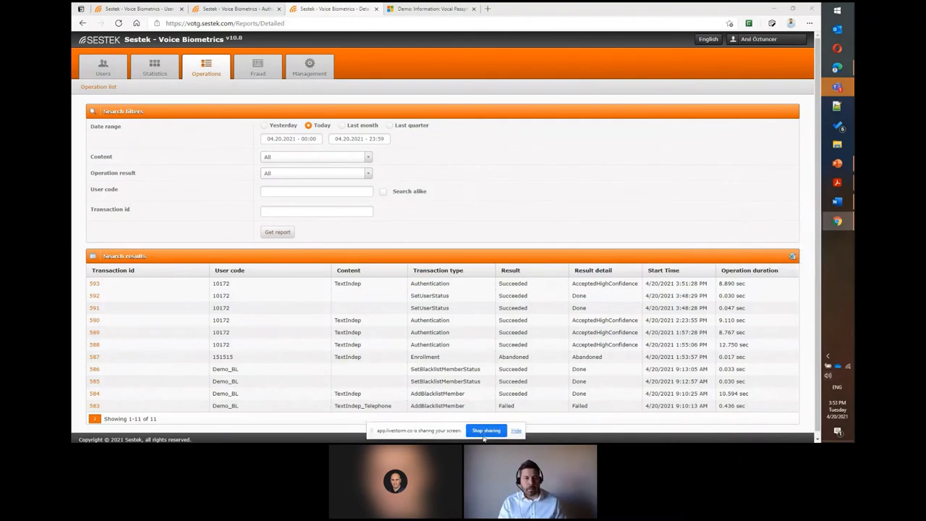
click(485, 431)
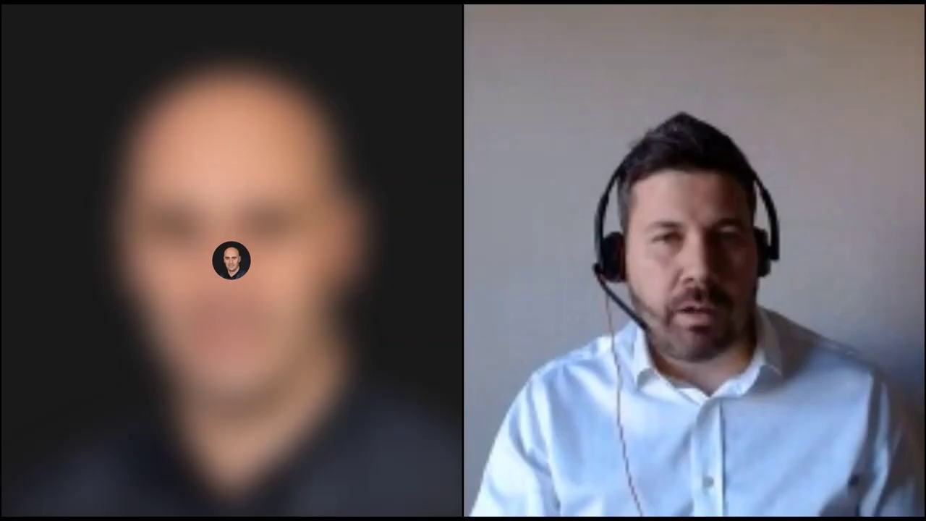